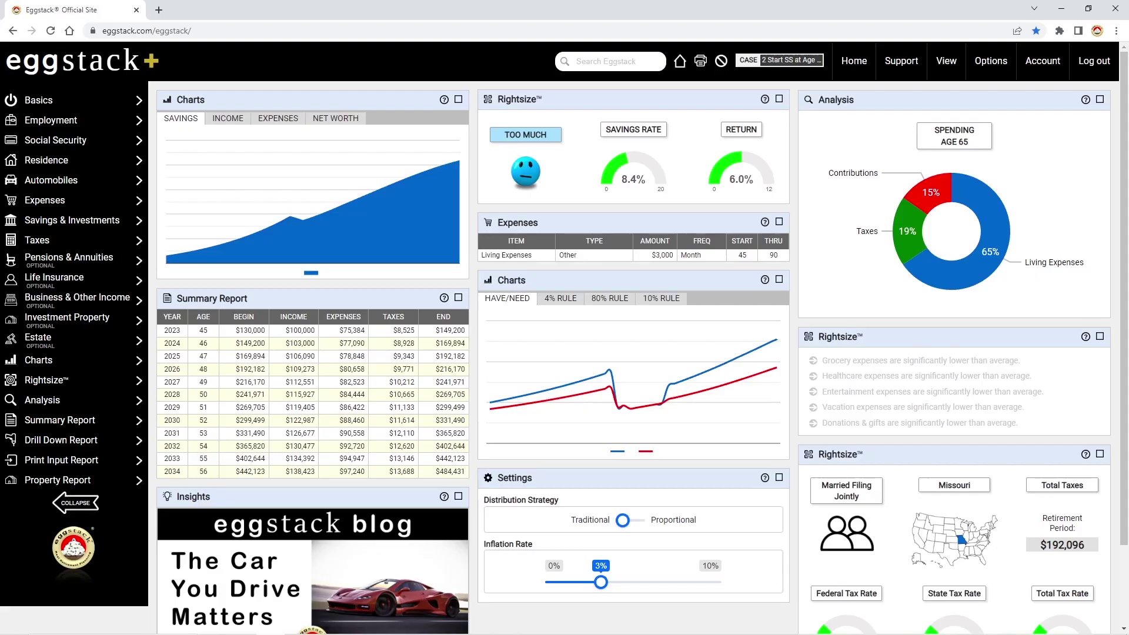
Set the current age to 62, the retirement status to retired and the life expectancy to 89 in Basics
{"action": "left_click", "coordinate": [94, 101]}
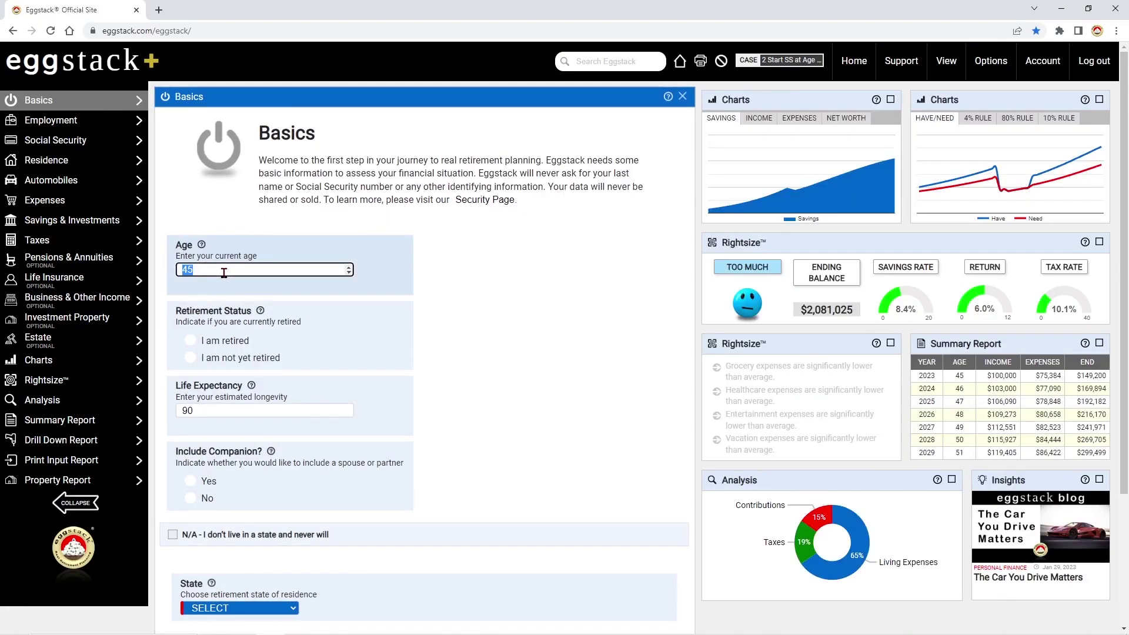
{"action": "type", "text": "62"}
{"action": "left_click", "coordinate": [212, 358]}
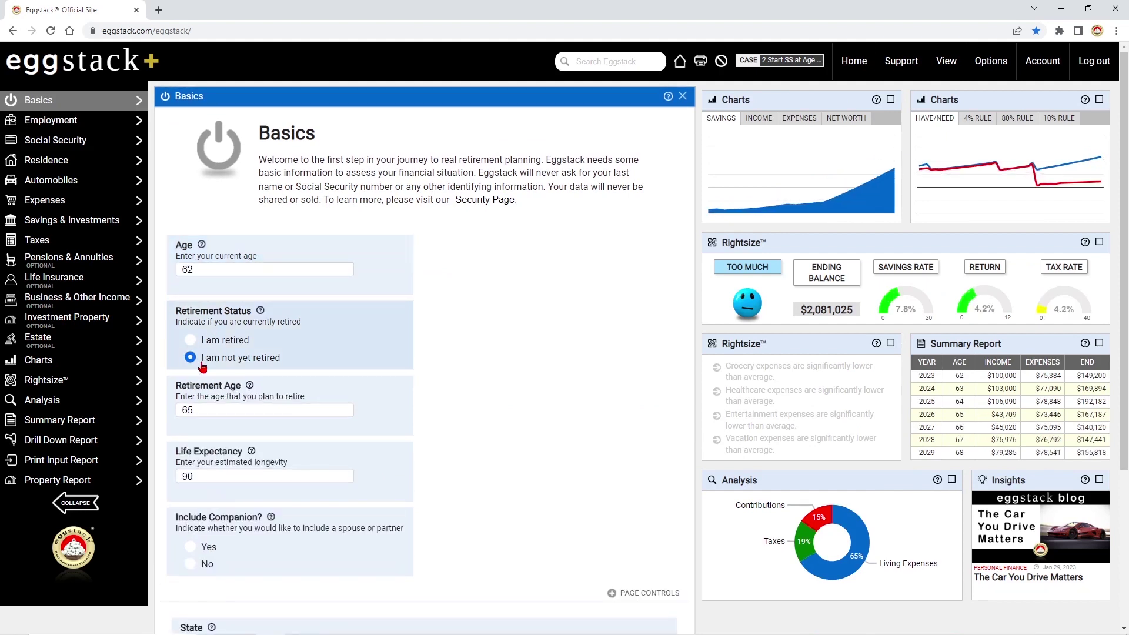
{"action": "left_click", "coordinate": [204, 413]}
{"action": "type", "text": "62"}
{"action": "key", "text": "Tab"}
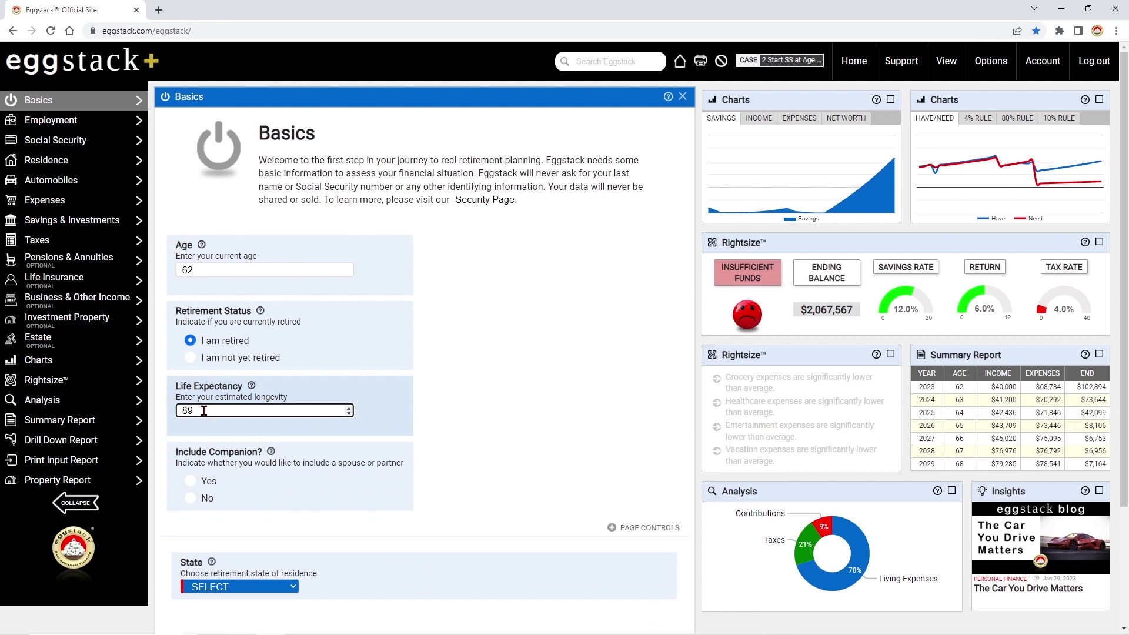
Exclude a companion from the plan and choose ID - Idaho as the retirement state
{"action": "left_click", "coordinate": [189, 498]}
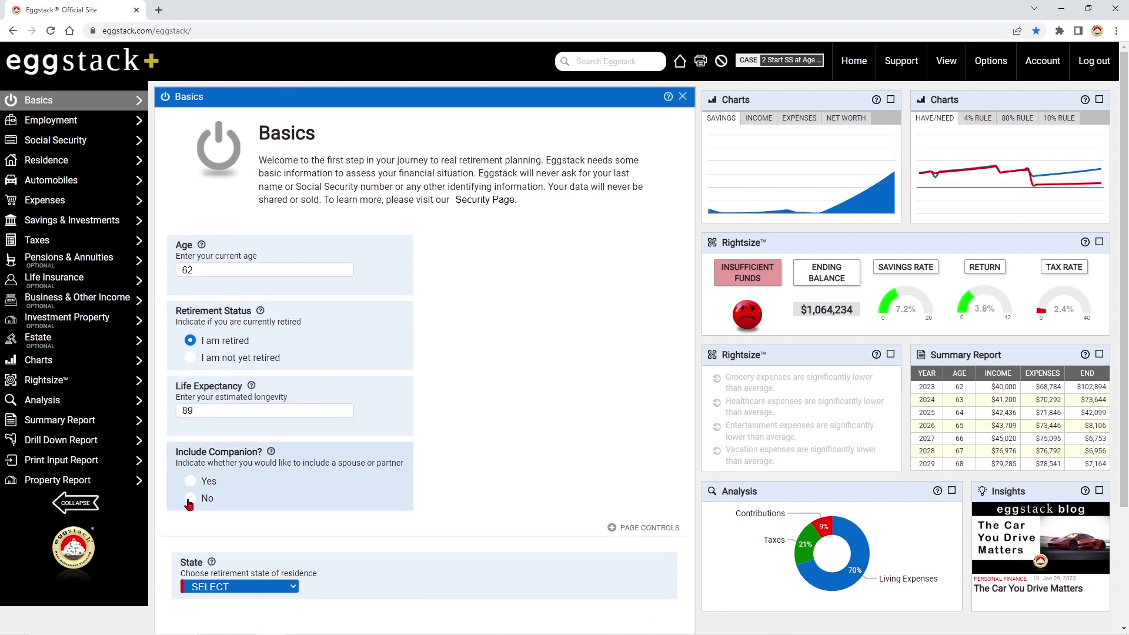
{"action": "left_click", "coordinate": [239, 586]}
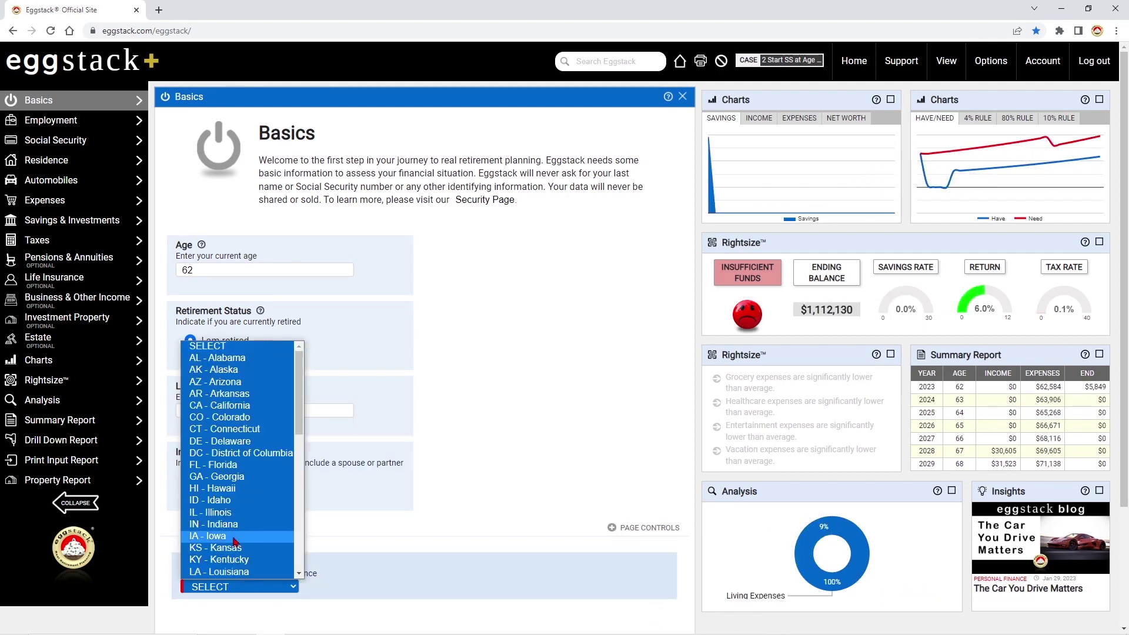
{"action": "left_click", "coordinate": [239, 510]}
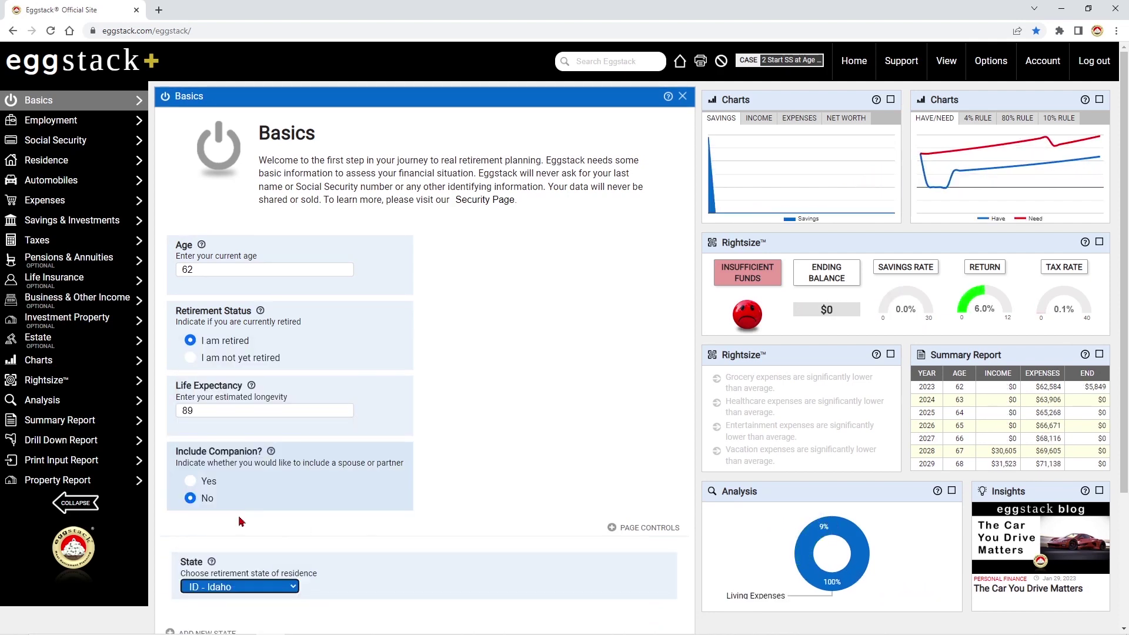
Mark employment as not applicable, and record Social Security as currently received with a gross monthly benefit of $2,000
{"action": "left_click", "coordinate": [75, 122]}
{"action": "left_click", "coordinate": [174, 259]}
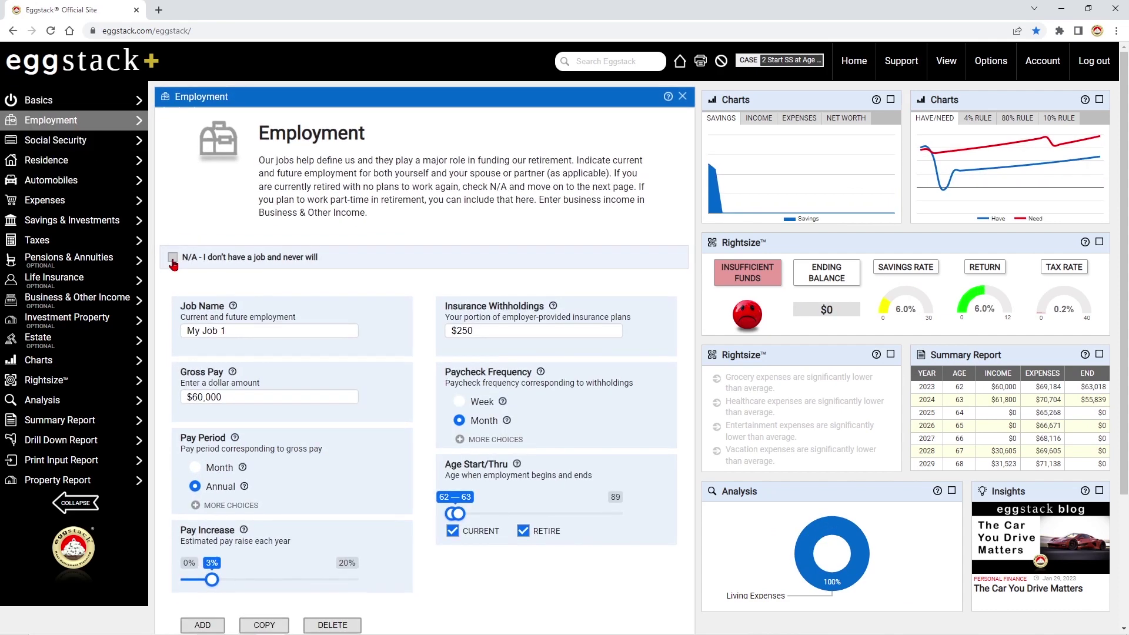
{"action": "left_click", "coordinate": [95, 144]}
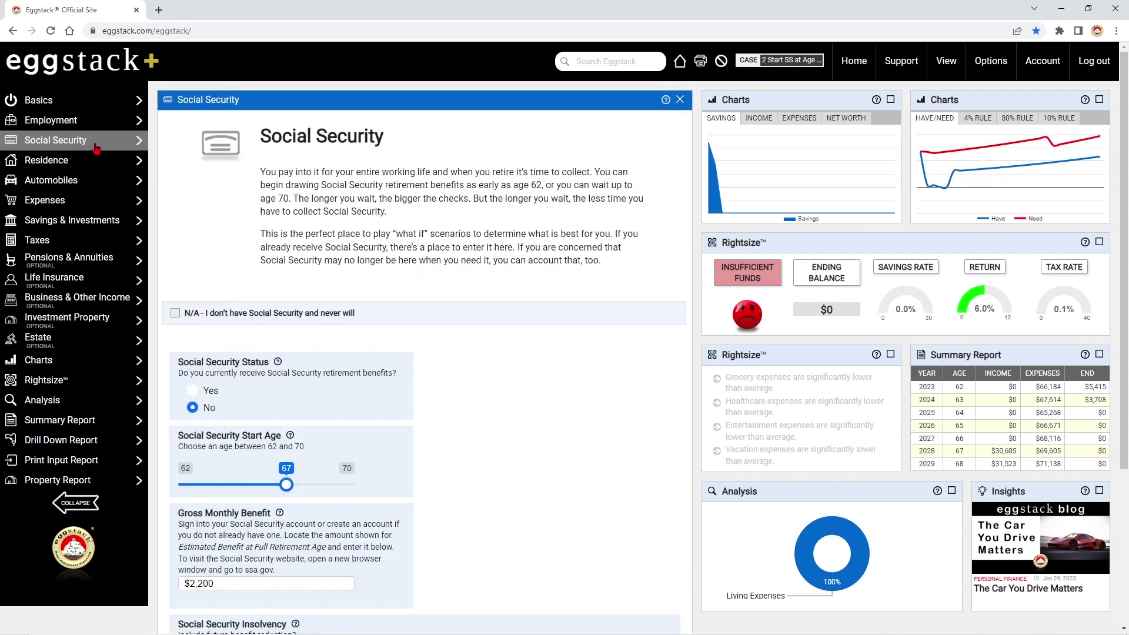
{"action": "left_click", "coordinate": [191, 393]}
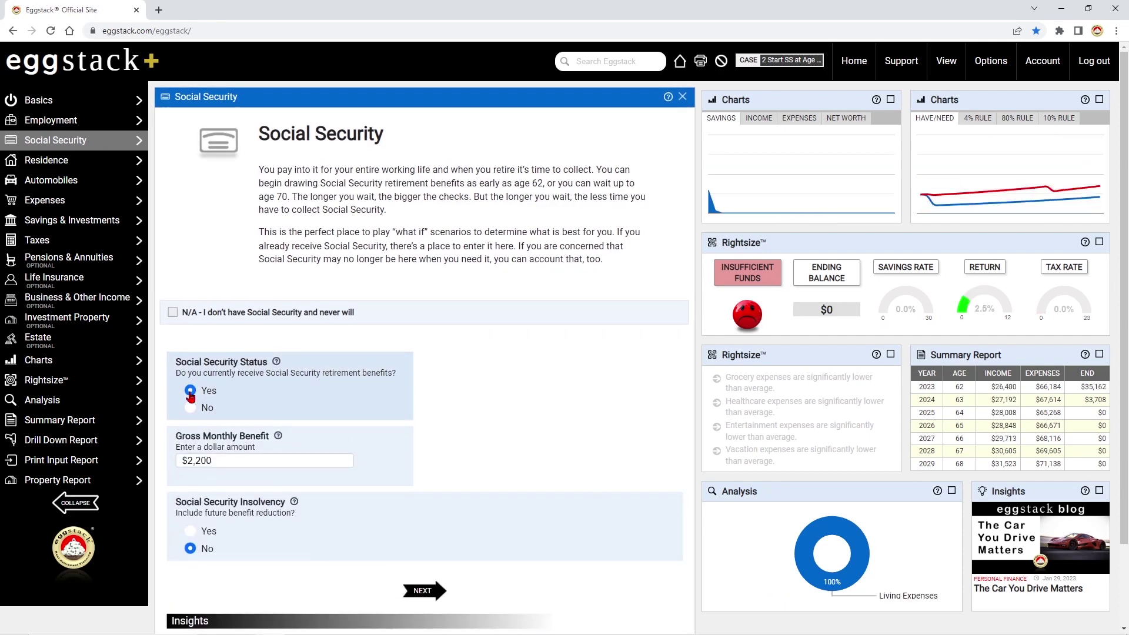
{"action": "left_click", "coordinate": [226, 462]}
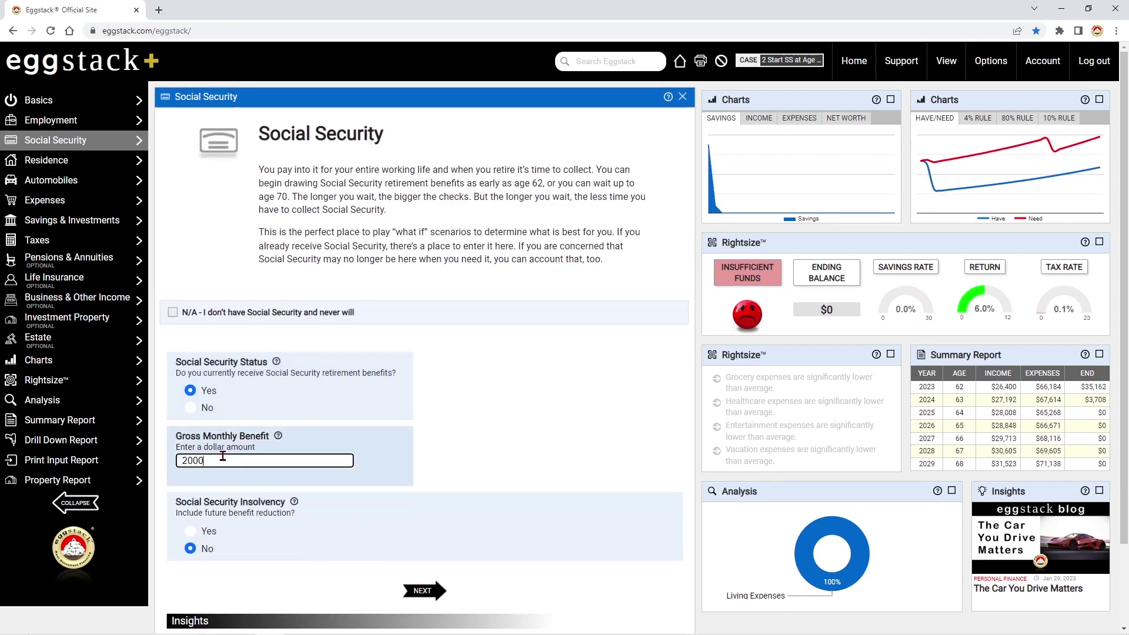
{"action": "type", "text": "2000"}
{"action": "key", "text": "Tab"}
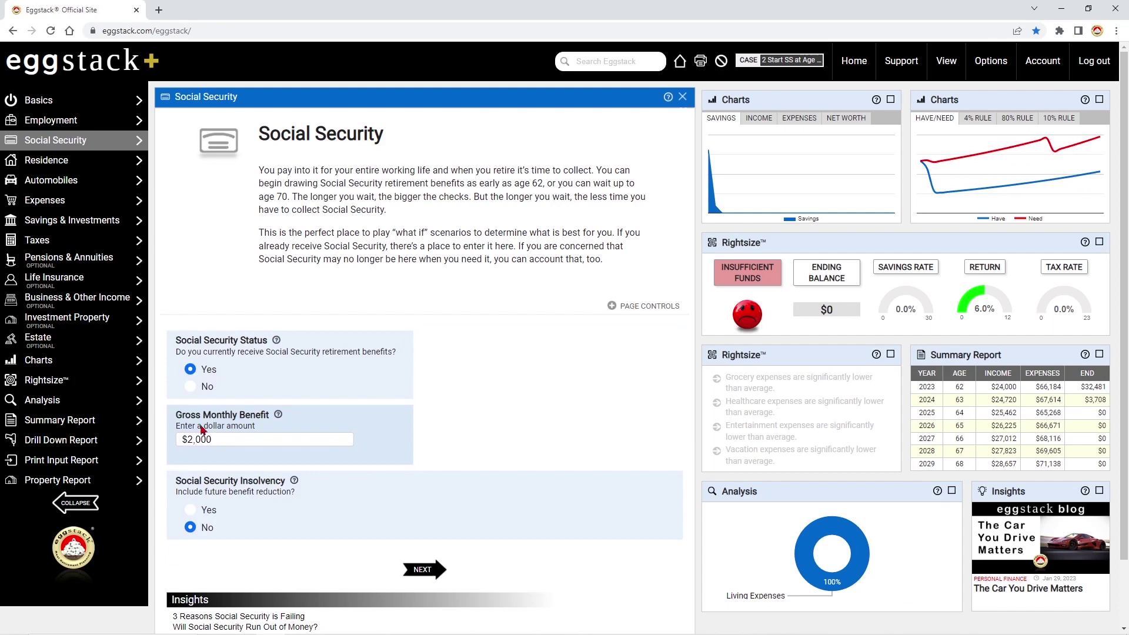
Record the owned home as not mortgaged, with annual property taxes of $3,000 and homeowners insurance of $1,500
{"action": "left_click", "coordinate": [46, 160]}
{"action": "scroll", "coordinate": [415, 504], "scroll_direction": "down", "scroll_amount": 1}
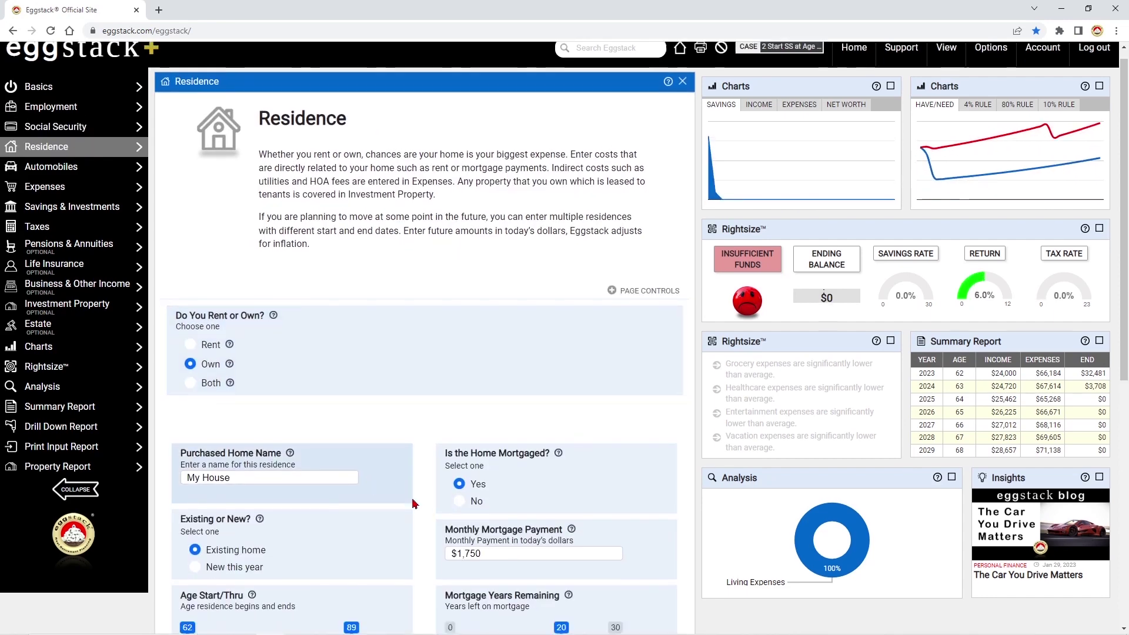
{"action": "scroll", "coordinate": [414, 504], "scroll_direction": "down", "scroll_amount": 5}
{"action": "left_click", "coordinate": [459, 222]}
{"action": "left_click", "coordinate": [487, 275]}
{"action": "type", "text": "3"}
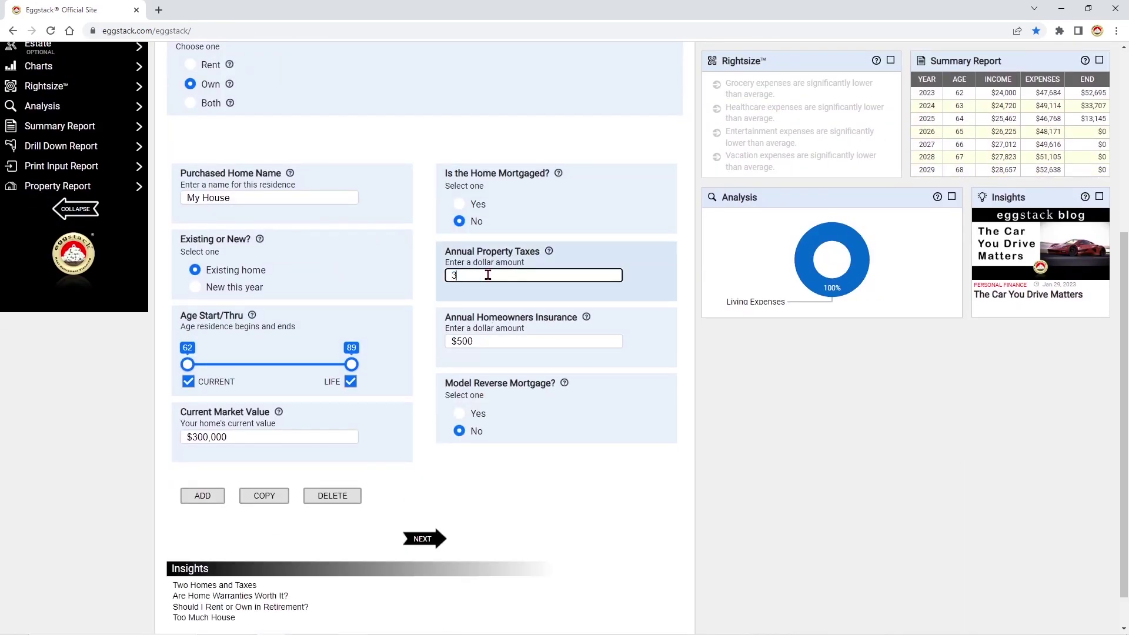
{"action": "type", "text": ",000"}
{"action": "left_click", "coordinate": [482, 342]}
{"action": "type", "text": "1"}
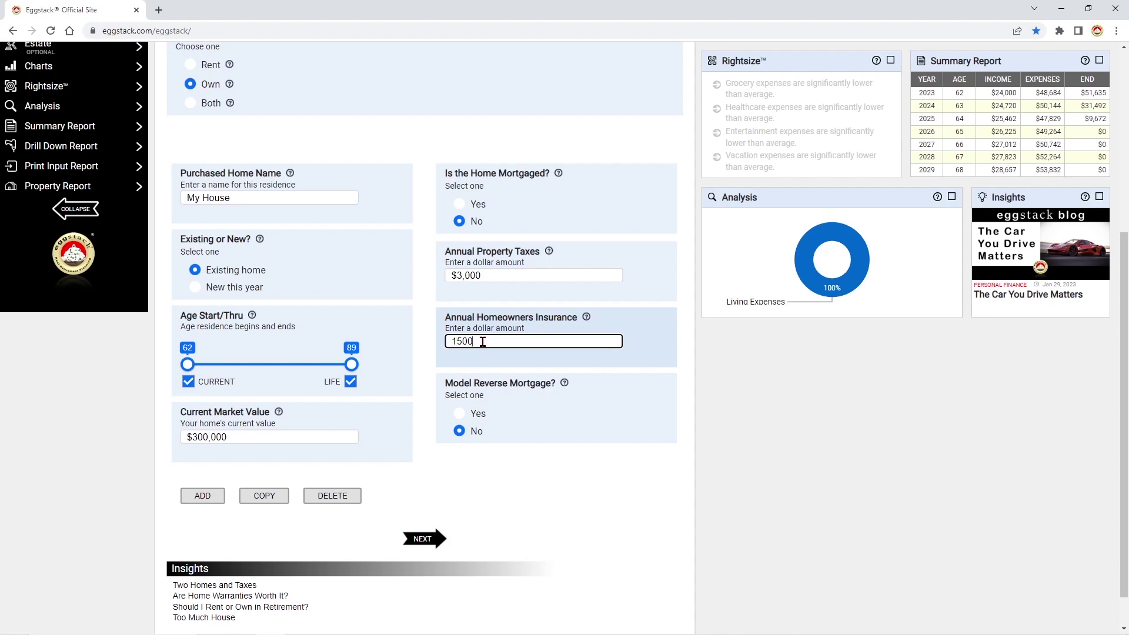
{"action": "type", "text": "500"}
Use the Cost Profile option for automobile expenses
{"action": "scroll", "coordinate": [482, 342], "scroll_direction": "up", "scroll_amount": 6}
{"action": "left_click", "coordinate": [51, 180]}
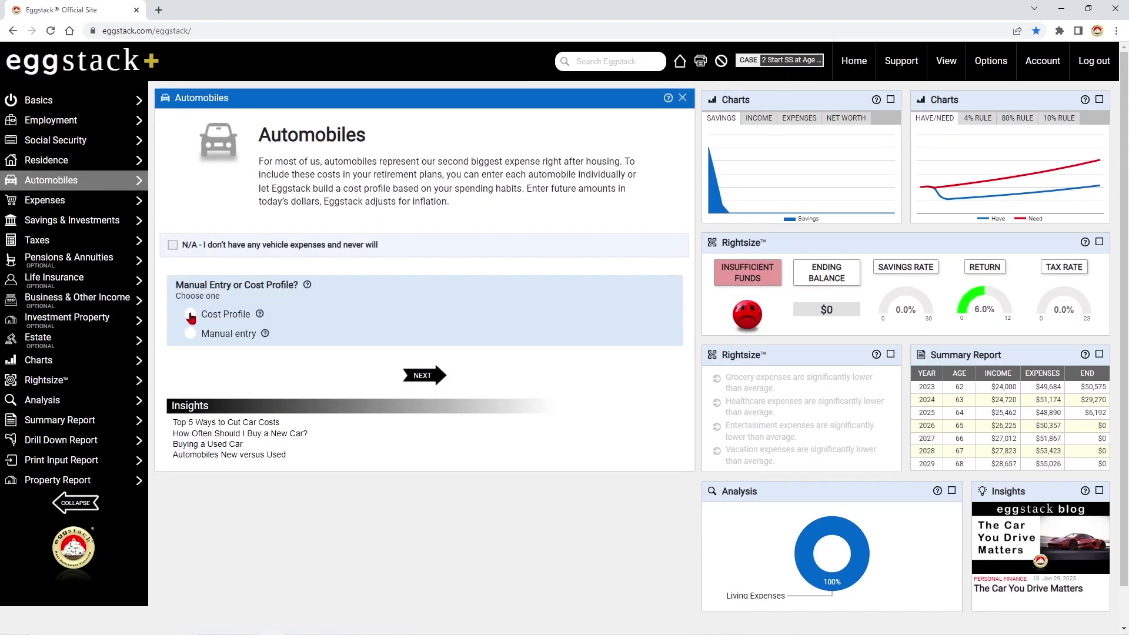
{"action": "left_click", "coordinate": [190, 315]}
{"action": "scroll", "coordinate": [188, 360], "scroll_direction": "down", "scroll_amount": 1}
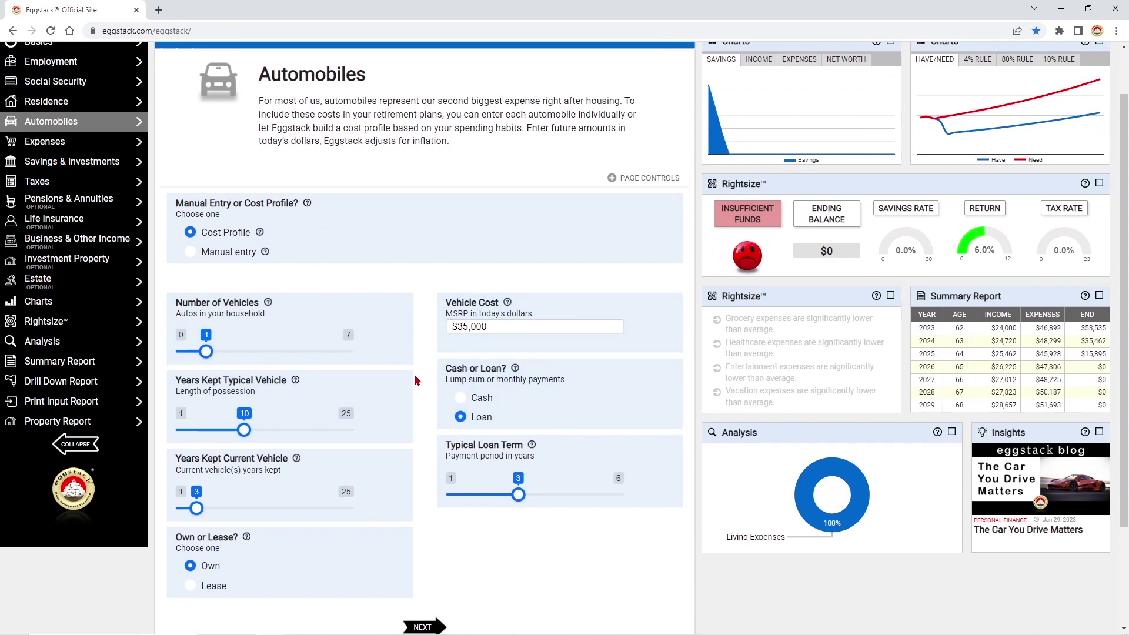
Set the monthly Living Expenses amount to $4,000
{"action": "left_click", "coordinate": [45, 141]}
{"action": "scroll", "coordinate": [144, 144], "scroll_direction": "up", "scroll_amount": 1}
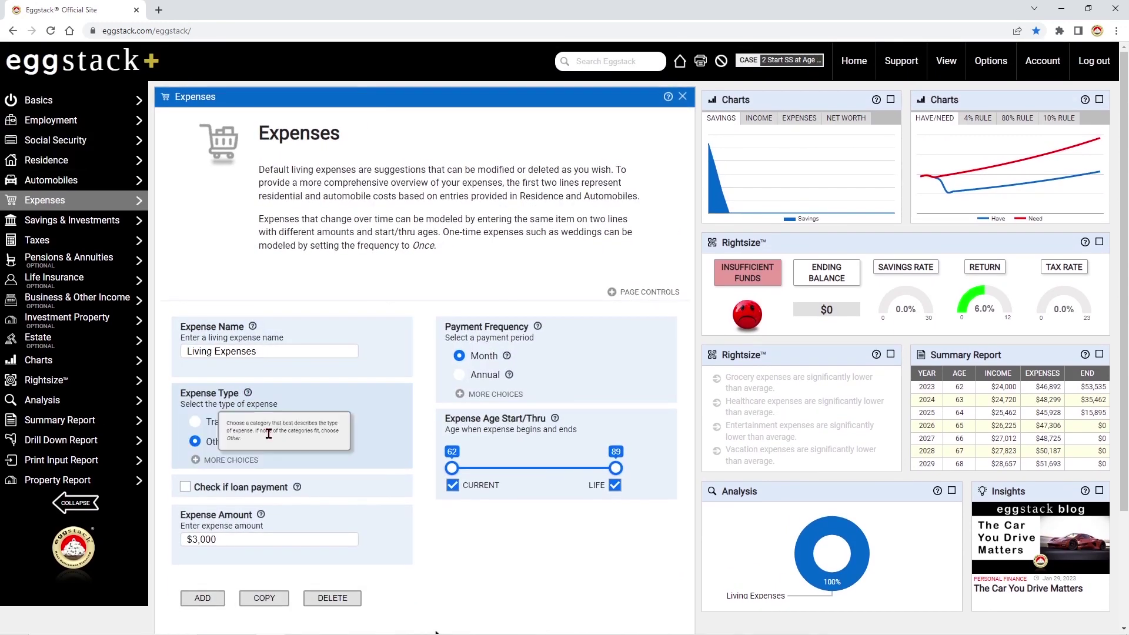
{"action": "left_click", "coordinate": [241, 538]}
{"action": "type", "text": "4,000"}
{"action": "key", "text": "Return"}
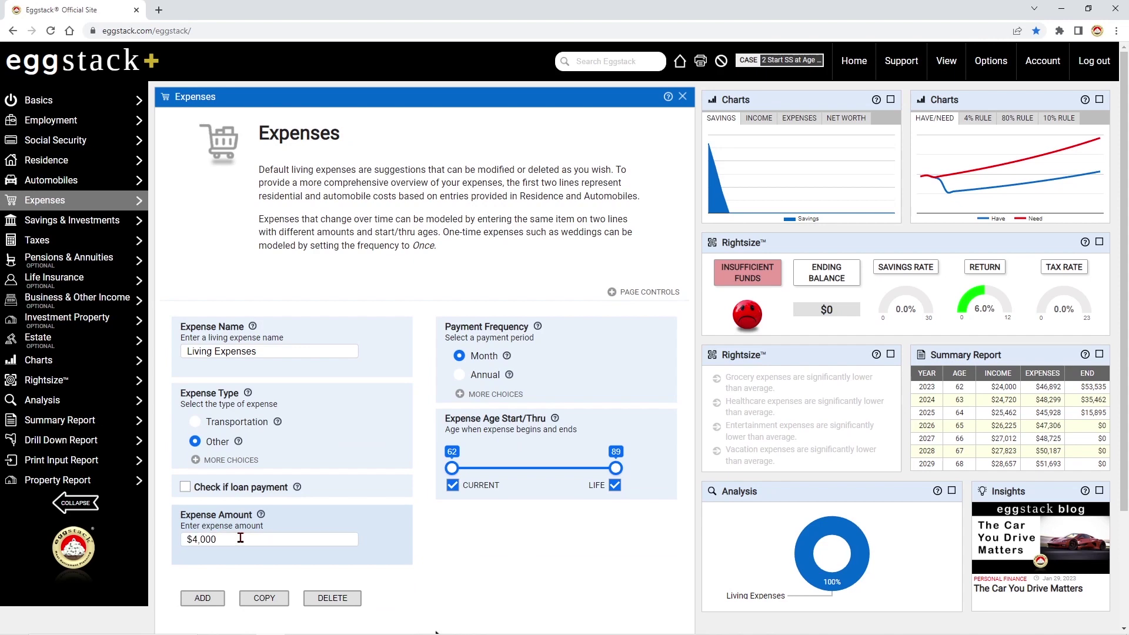
Set the pre-tax My 401k account balance to $800,000 with no periodic contributions
{"action": "left_click", "coordinate": [118, 220]}
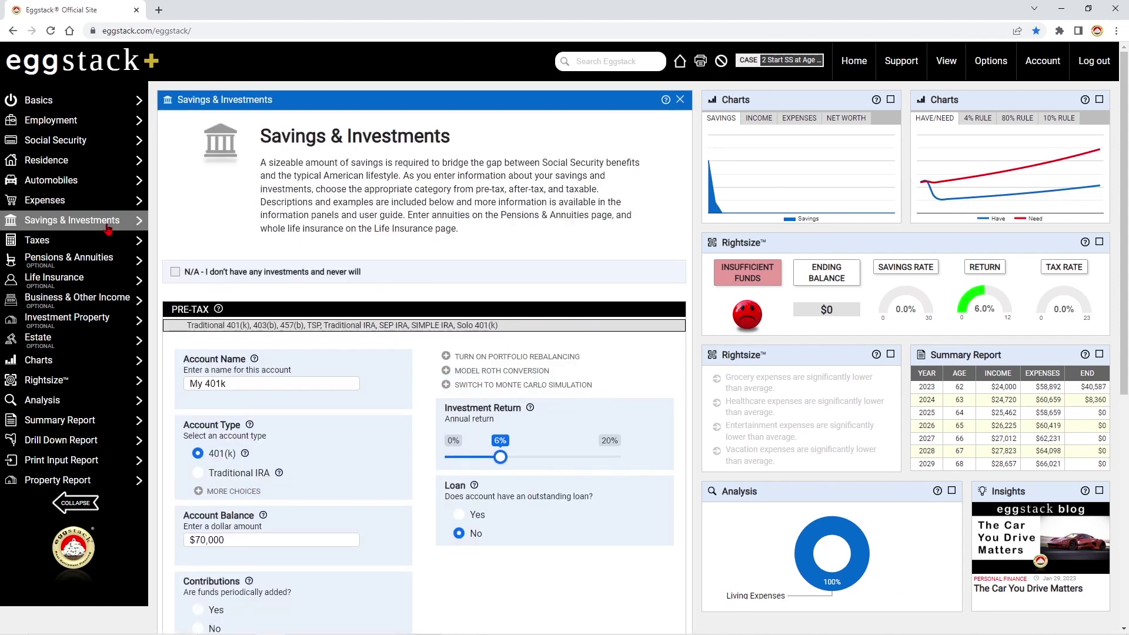
{"action": "scroll", "coordinate": [242, 382], "scroll_direction": "down", "scroll_amount": 3}
{"action": "left_click", "coordinate": [242, 362]}
{"action": "type", "text": "800,"}
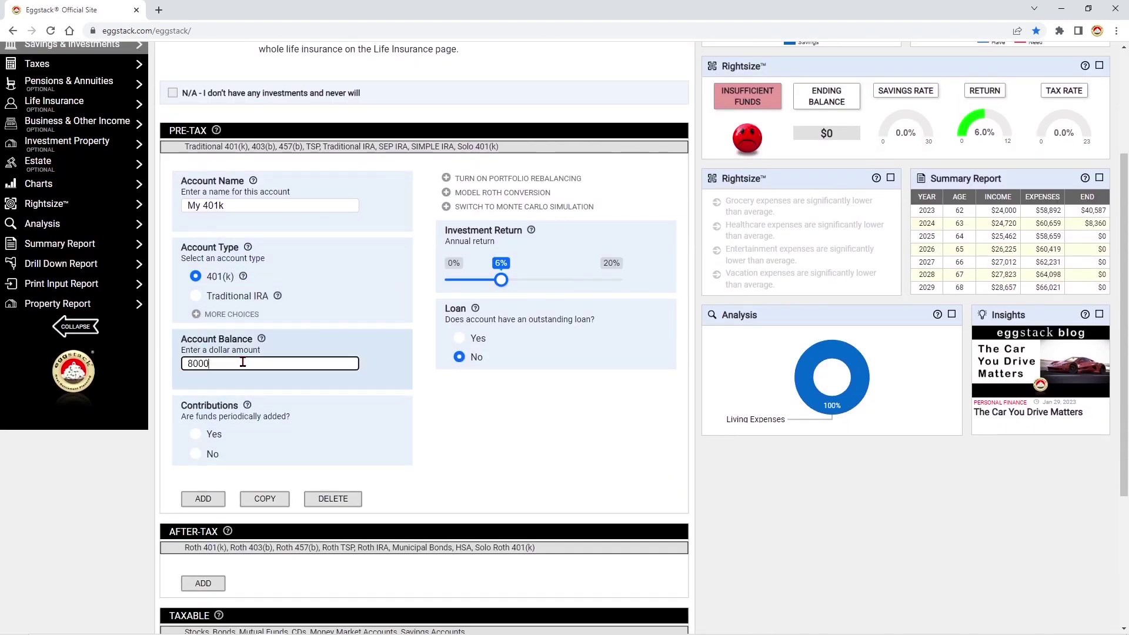
{"action": "type", "text": "0000"}
{"action": "key", "text": "Return"}
{"action": "left_click", "coordinate": [196, 430]}
Set the tax filing status to Single
{"action": "scroll", "coordinate": [317, 411], "scroll_direction": "up", "scroll_amount": 3}
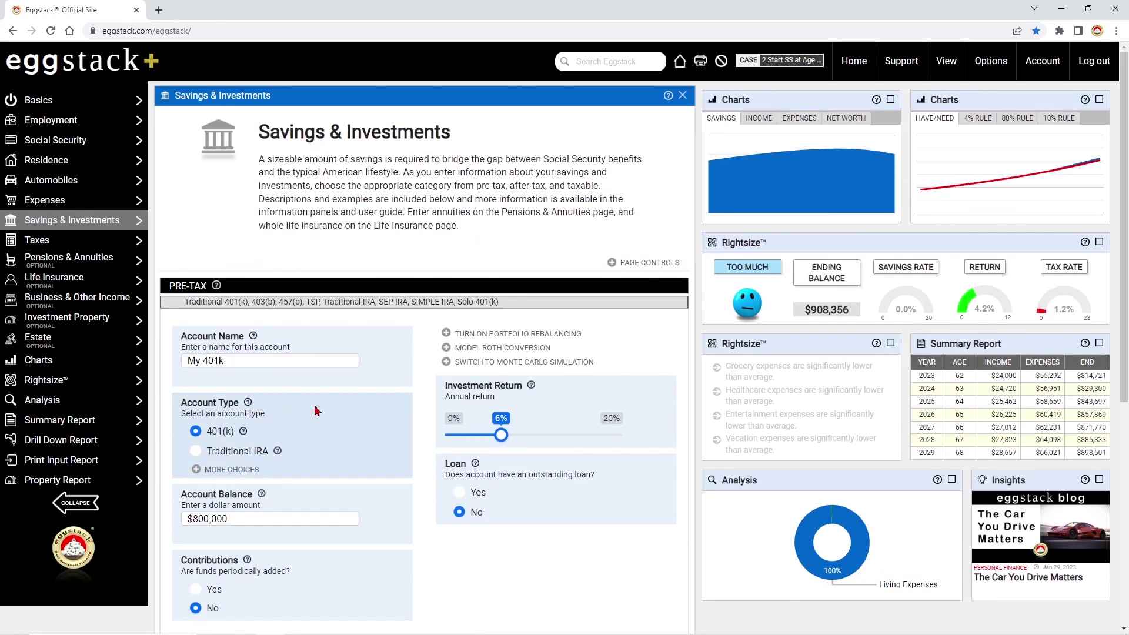
{"action": "left_click", "coordinate": [104, 241]}
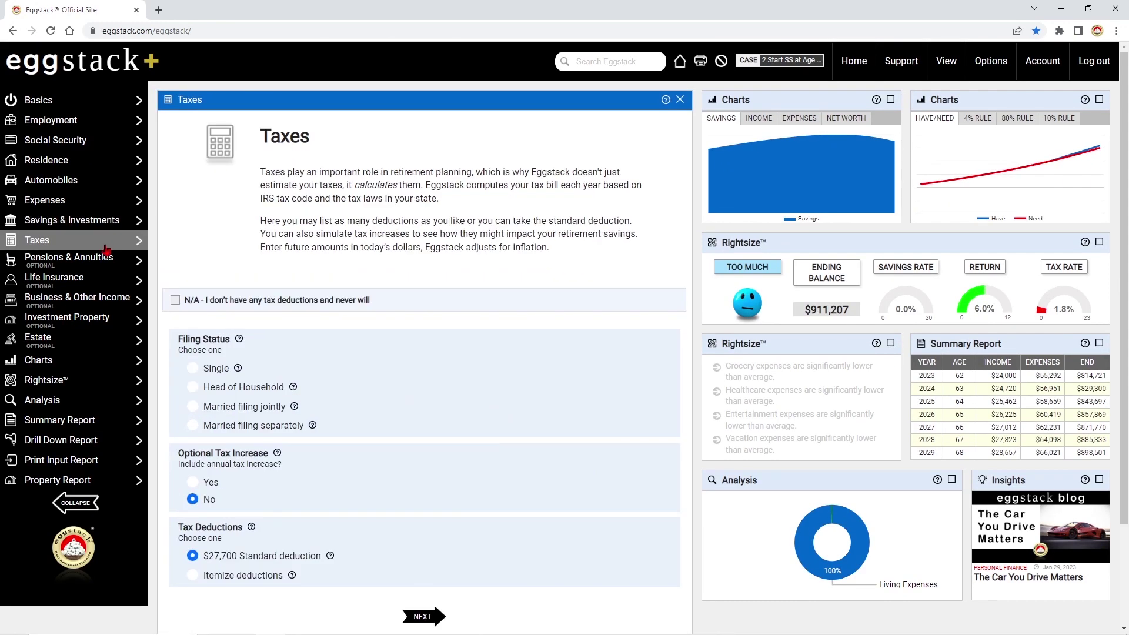
{"action": "left_click", "coordinate": [189, 369]}
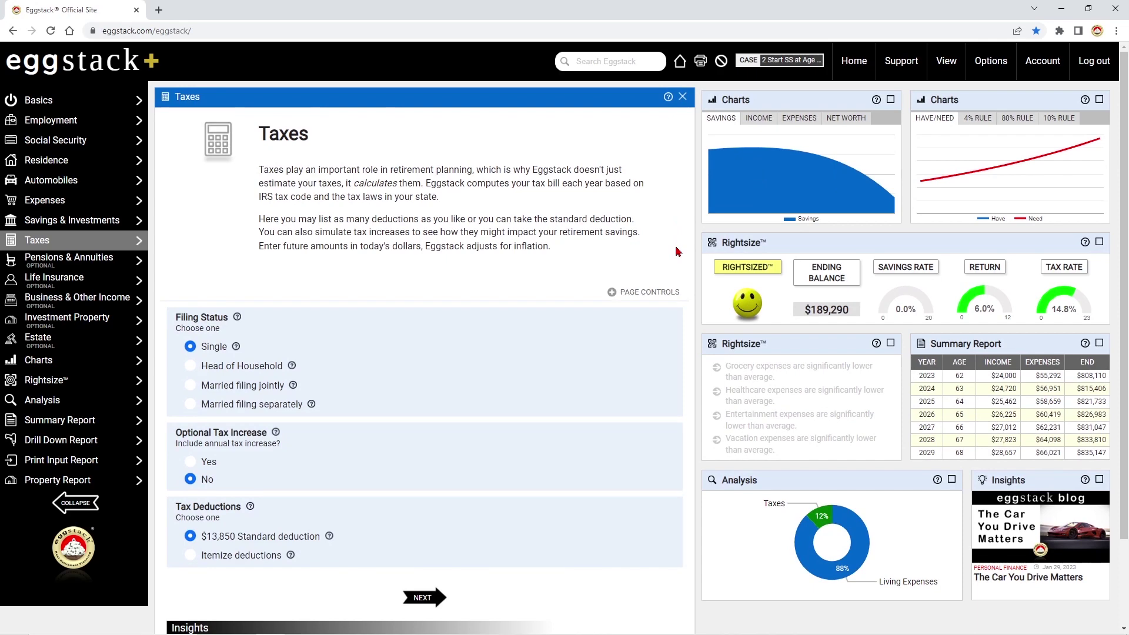
Copy the case Start SS at Age 62 in the Case Manager and label the copy Start SS at Age 70
{"action": "left_click", "coordinate": [945, 70]}
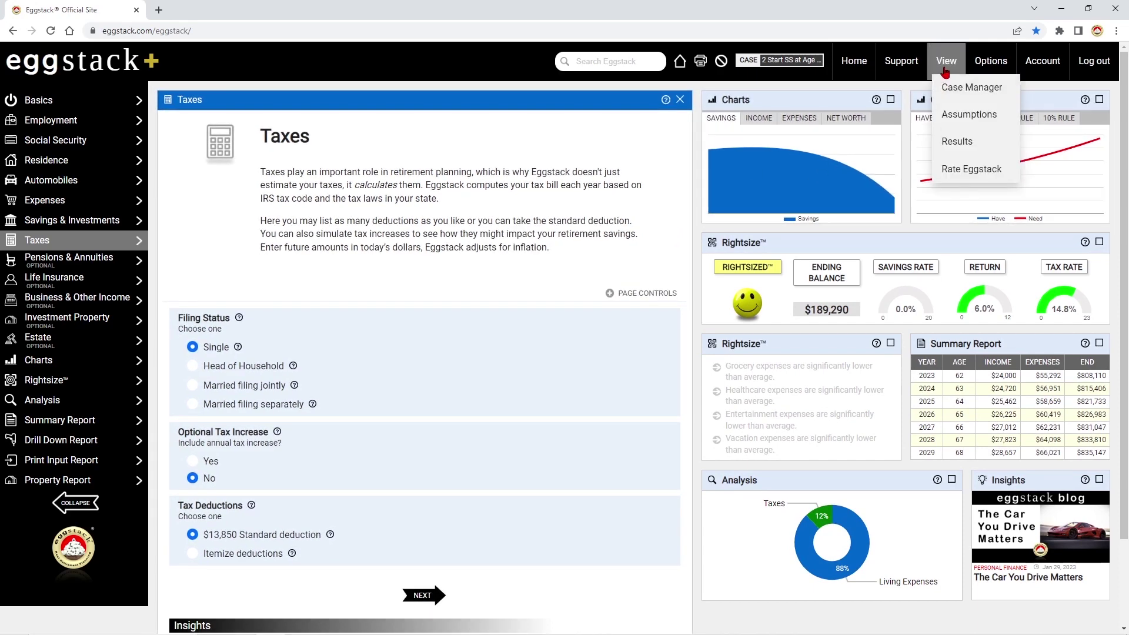
{"action": "left_click", "coordinate": [951, 92]}
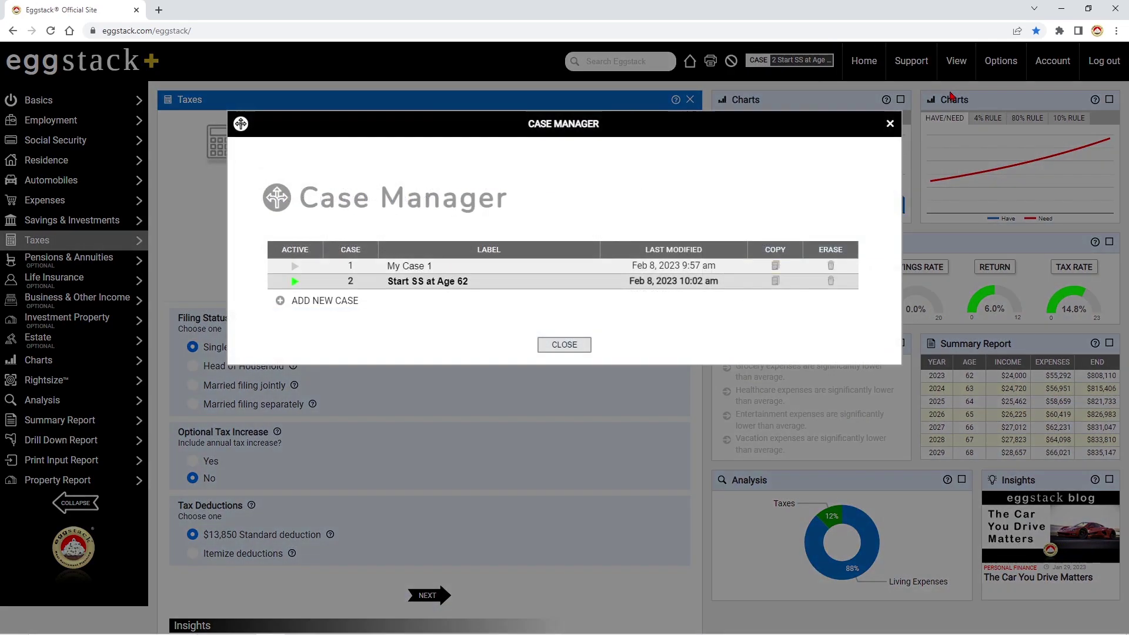
{"action": "left_click", "coordinate": [774, 282]}
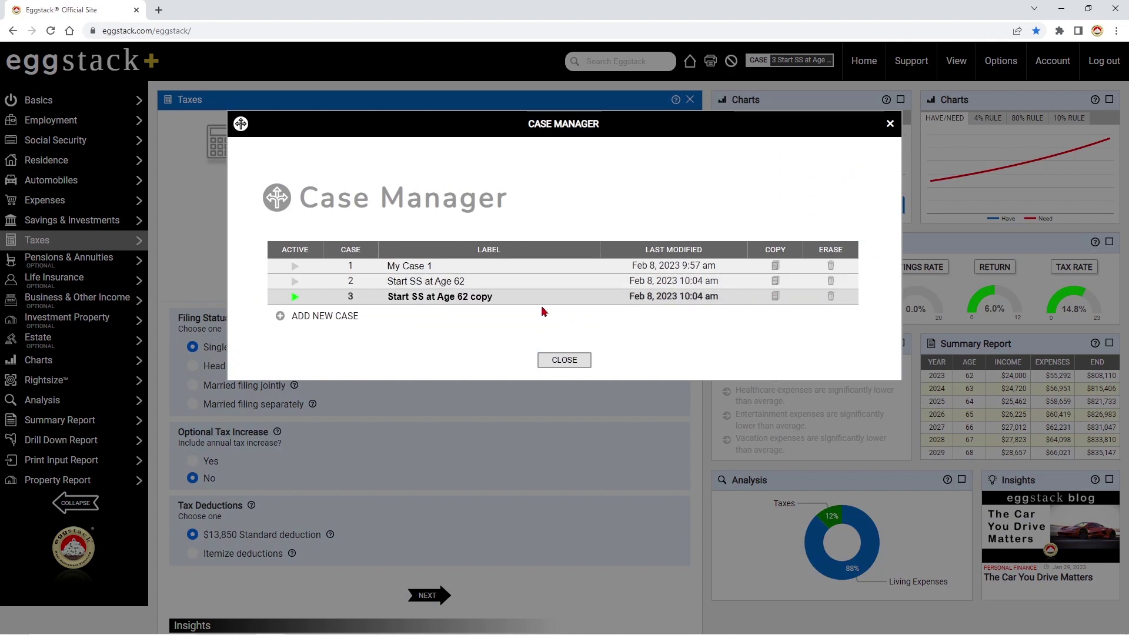
{"action": "left_click", "coordinate": [500, 297]}
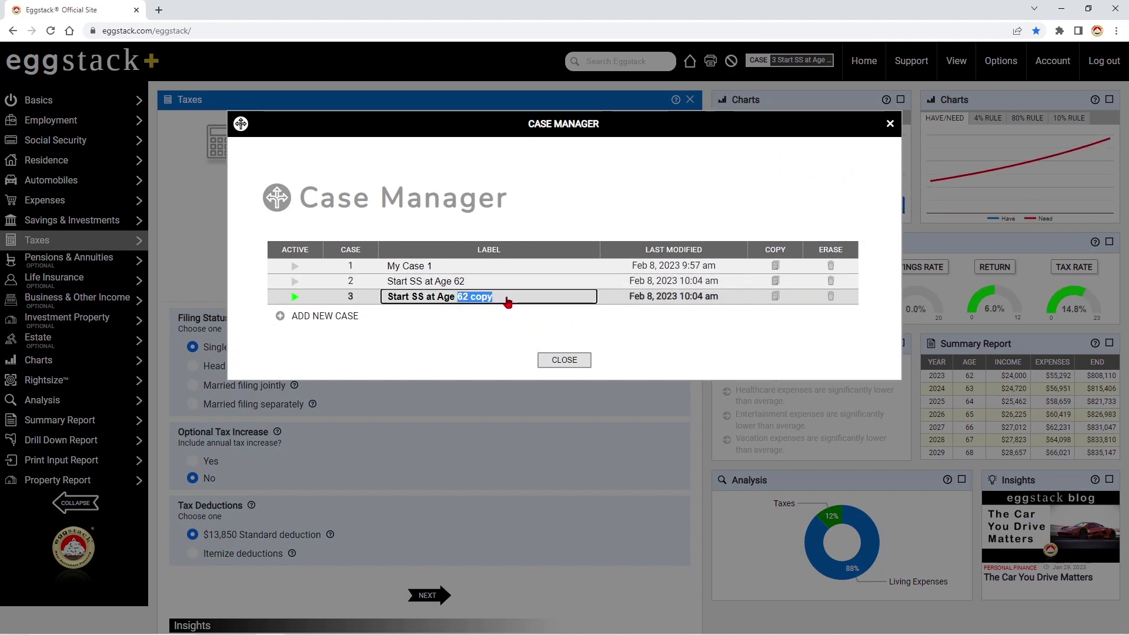
{"action": "type", "text": "70"}
{"action": "key", "text": "Return"}
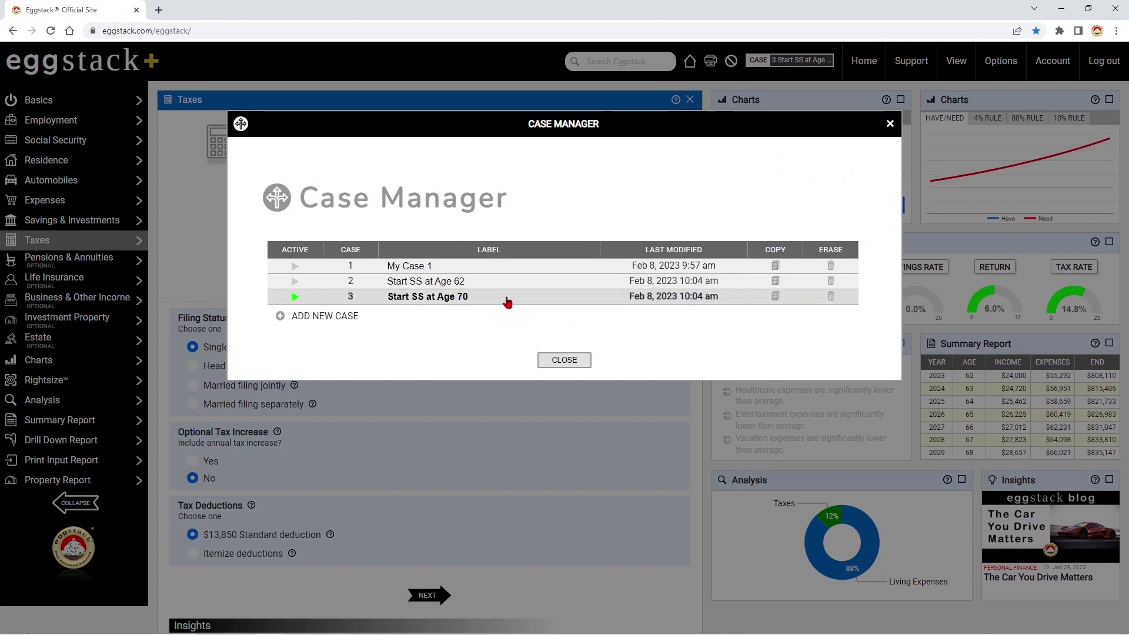
{"action": "left_click", "coordinate": [572, 361]}
Record Social Security as not yet received, with a start age of 70 and a gross monthly benefit of $2,726
{"action": "left_click", "coordinate": [87, 147]}
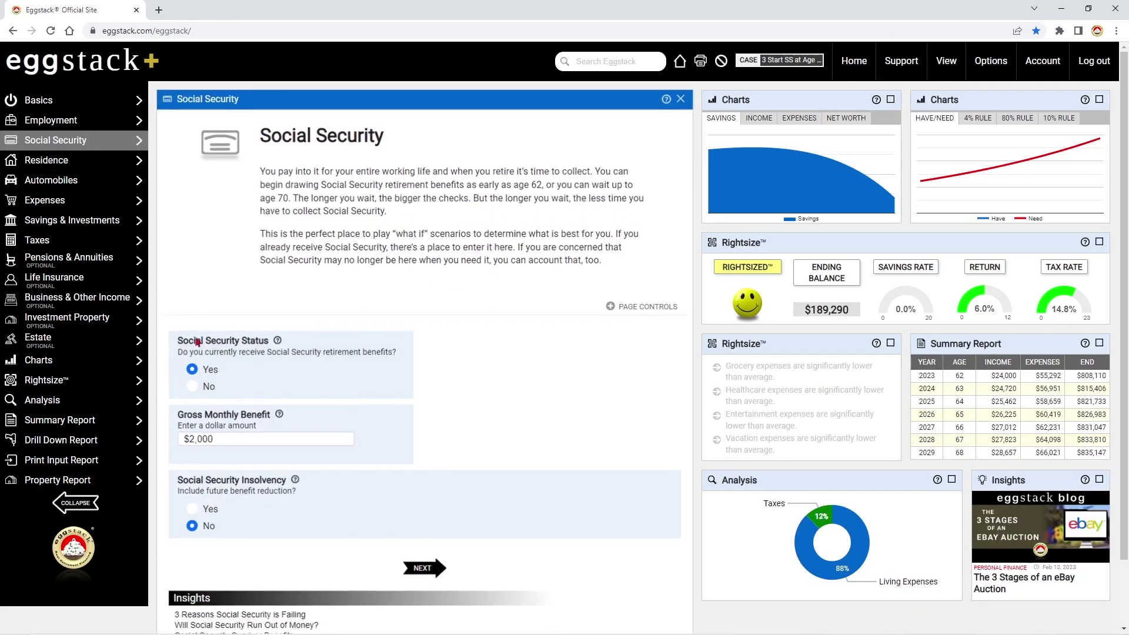
{"action": "left_click", "coordinate": [191, 387]}
{"action": "left_click_drag", "start_coordinate": [286, 465], "coordinate": [347, 465]}
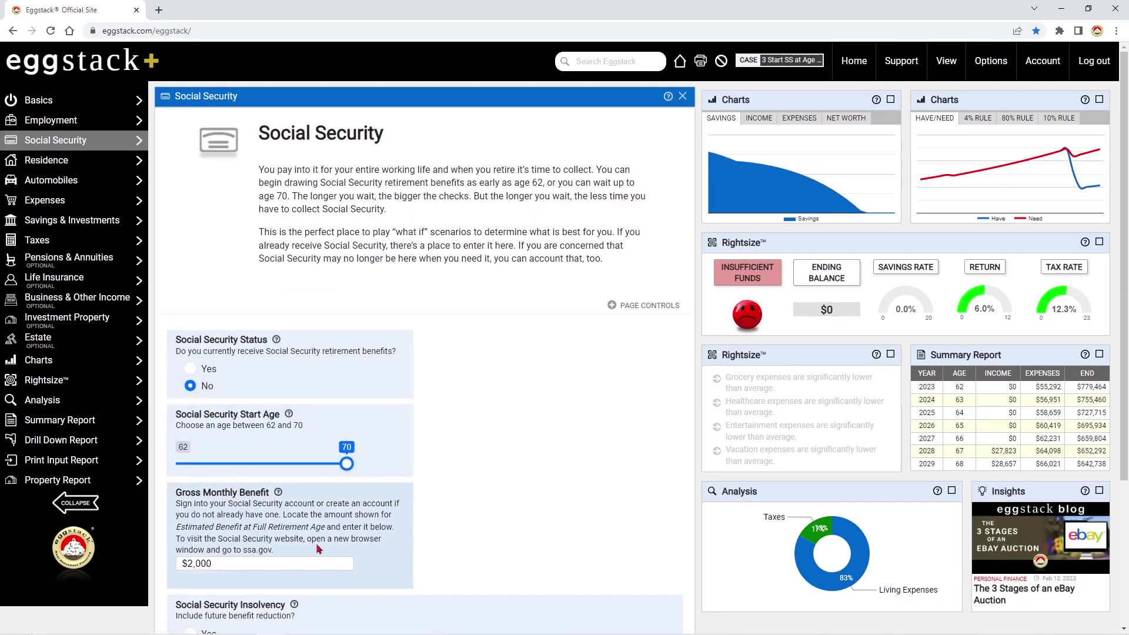
{"action": "left_click", "coordinate": [241, 565]}
{"action": "key", "text": "Return"}
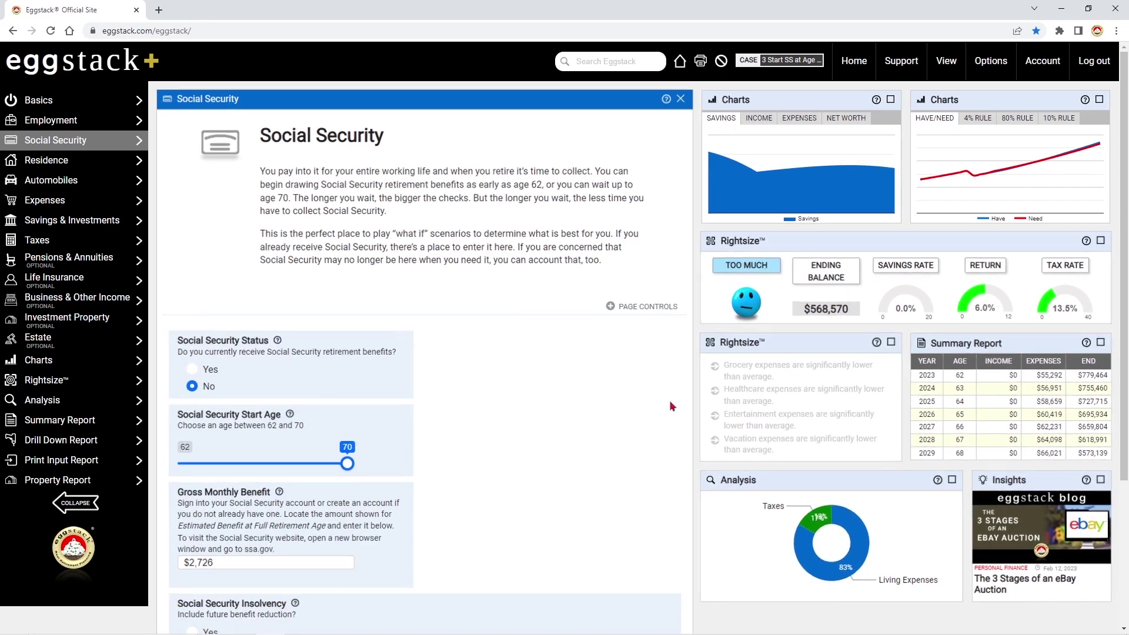
Set the monthly Living Expenses amount to $4,250 in the age 70 case
{"action": "left_click", "coordinate": [69, 207]}
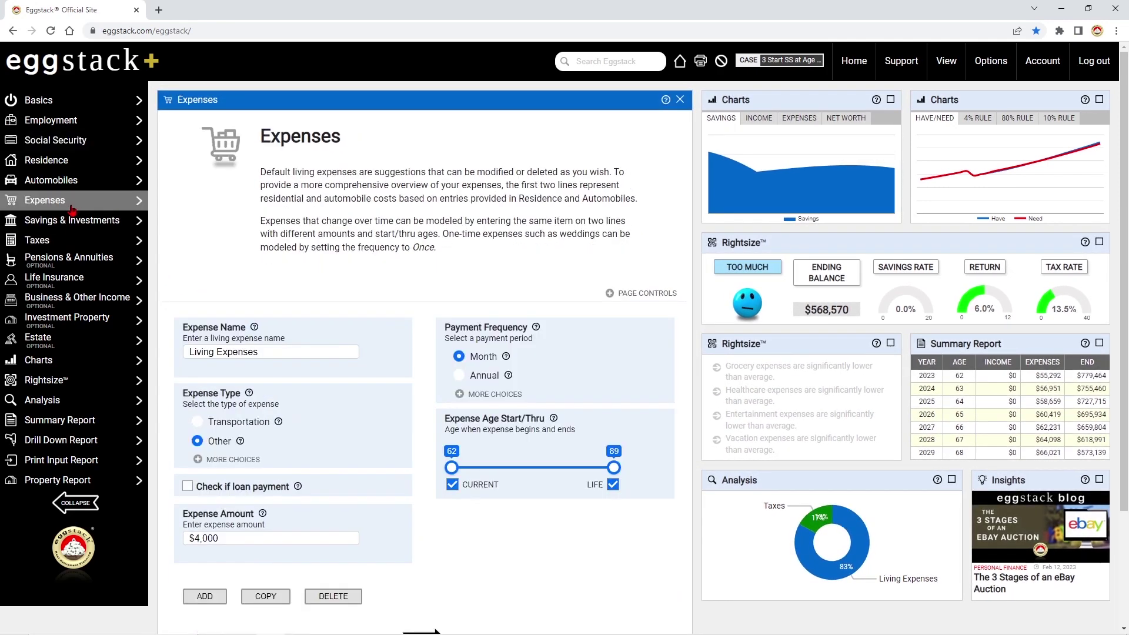
{"action": "left_click", "coordinate": [232, 539]}
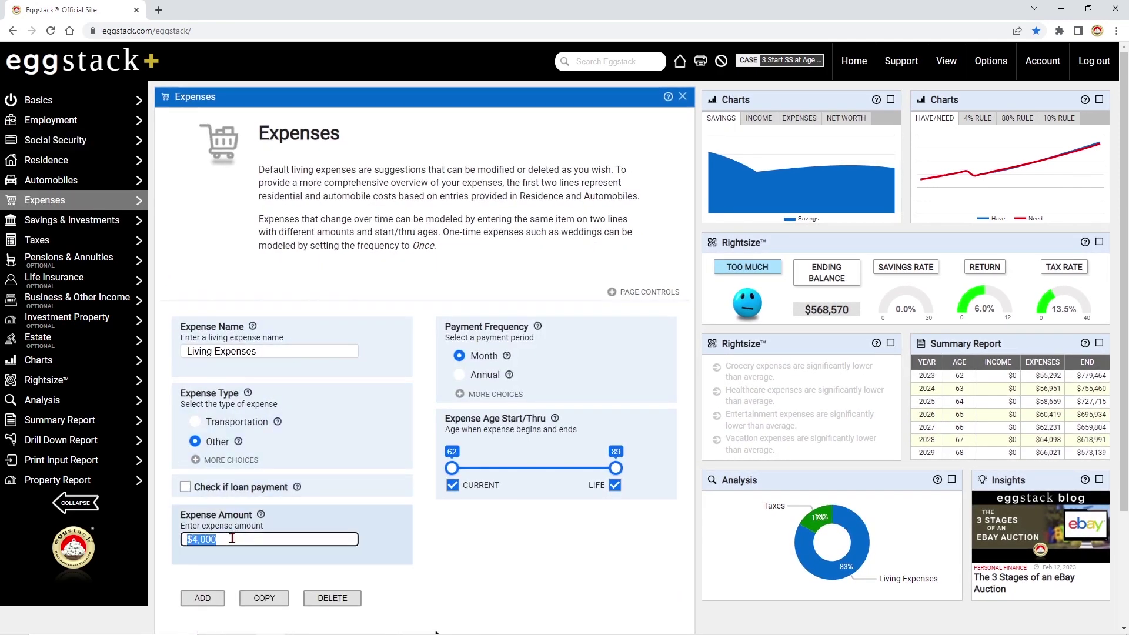
{"action": "key", "text": "Return"}
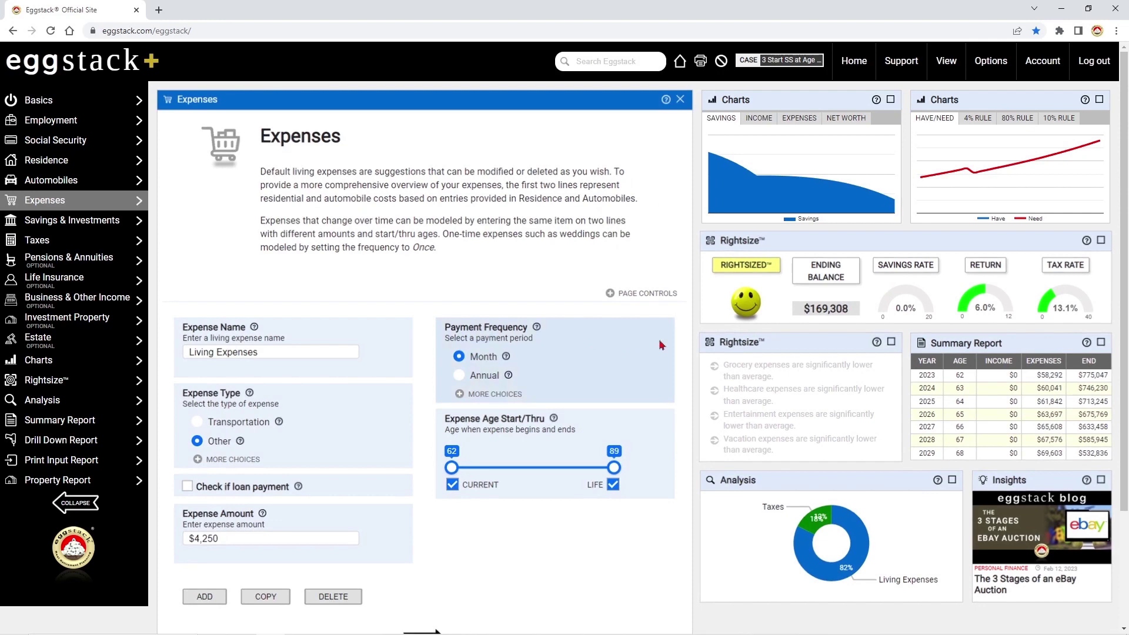
Examine the Drill Down Report's income, taxes, distributions and year-end balances from age 62 into the early 80s
{"action": "left_click", "coordinate": [74, 445]}
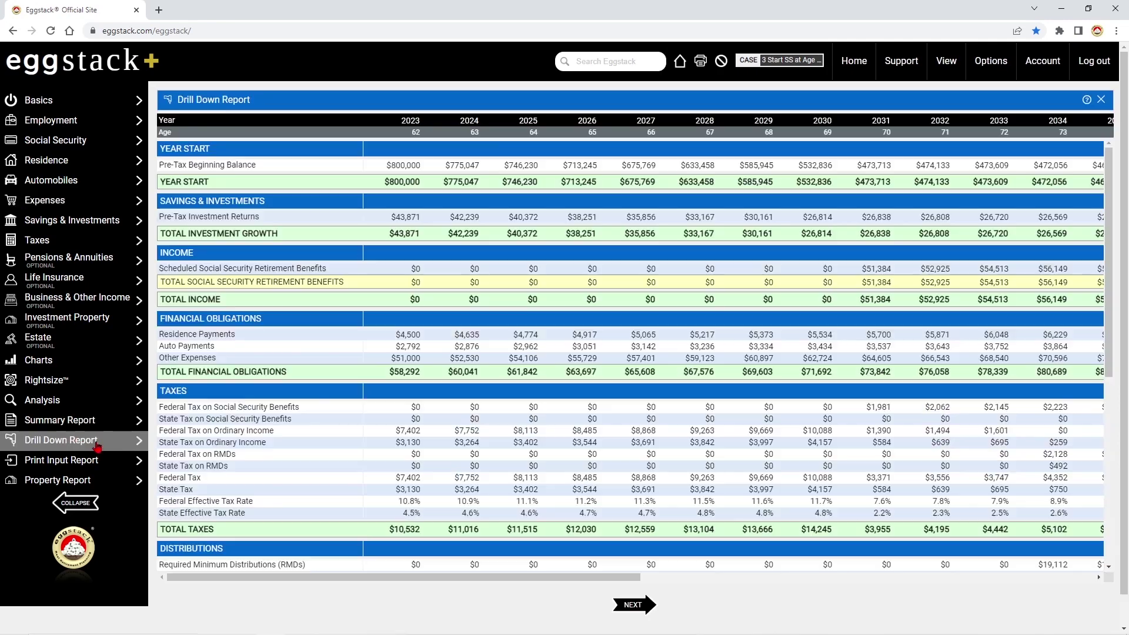
{"action": "left_click_drag", "start_coordinate": [366, 580], "coordinate": [475, 580]}
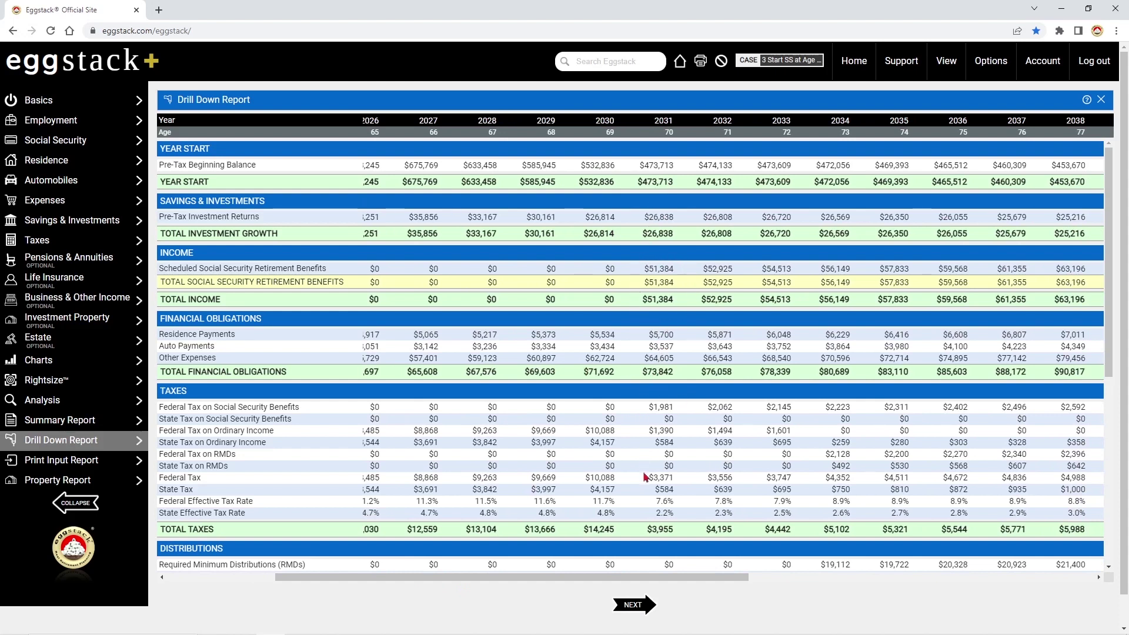
{"action": "left_click_drag", "start_coordinate": [626, 573], "coordinate": [753, 576]}
{"action": "scroll", "coordinate": [729, 509], "scroll_direction": "down", "scroll_amount": 5}
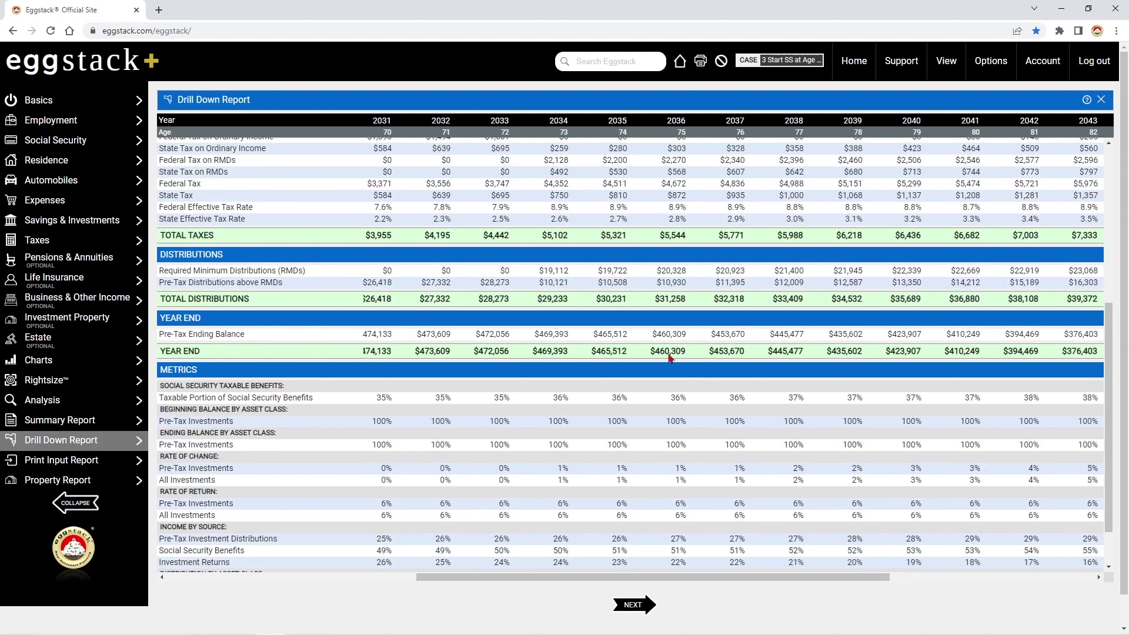
{"action": "scroll", "coordinate": [724, 268], "scroll_direction": "up", "scroll_amount": 5}
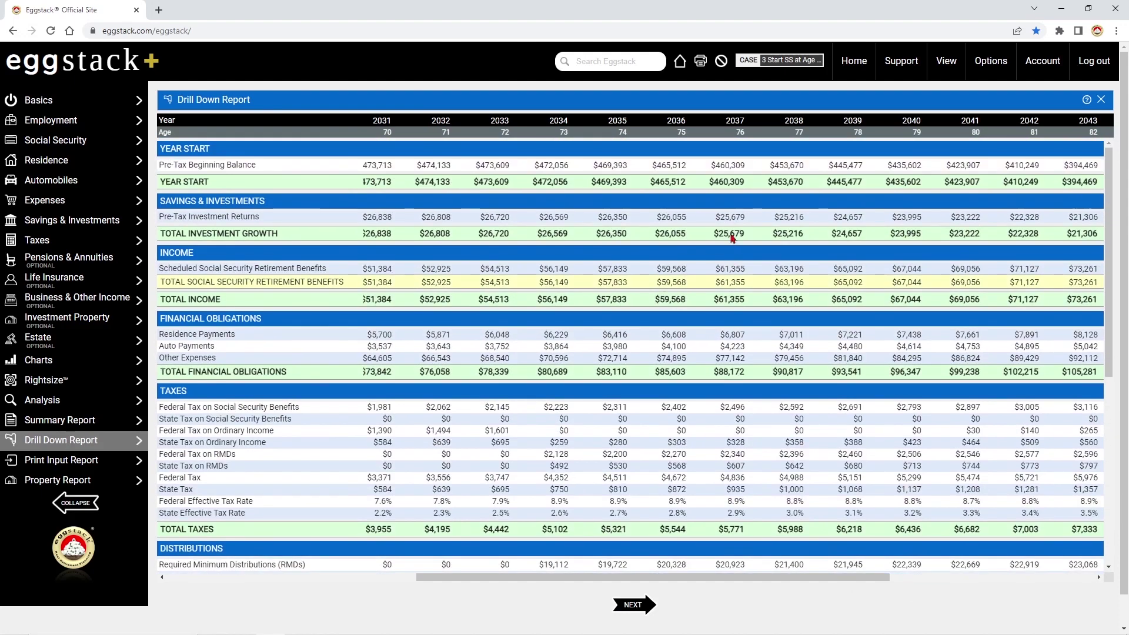